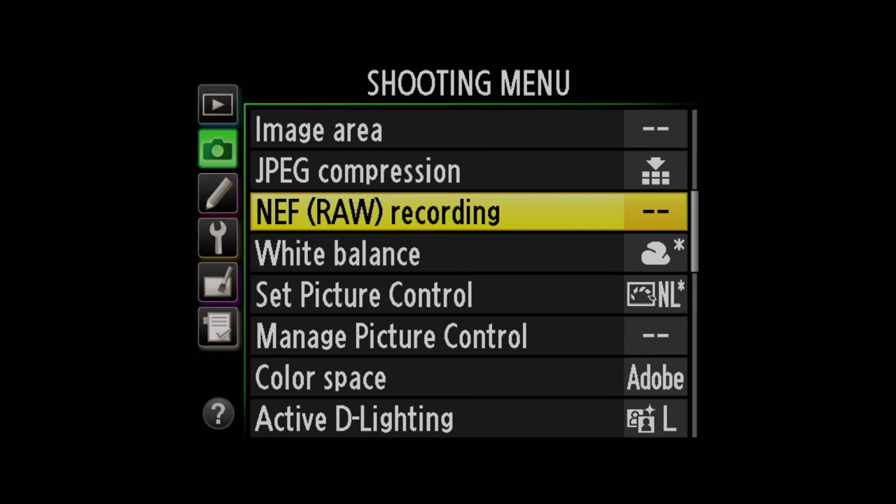
# Step: Set the NEF (RAW) recording type to Uncompressed
pyautogui.press('Return')
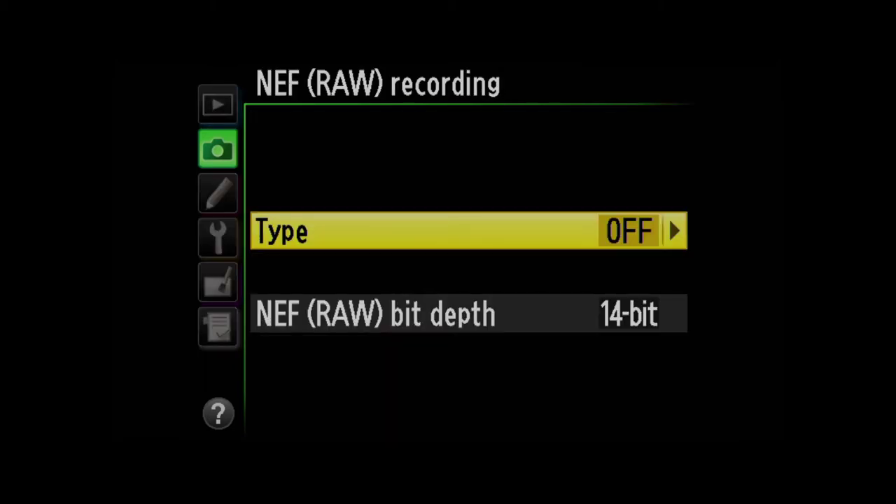
pyautogui.press('Right')
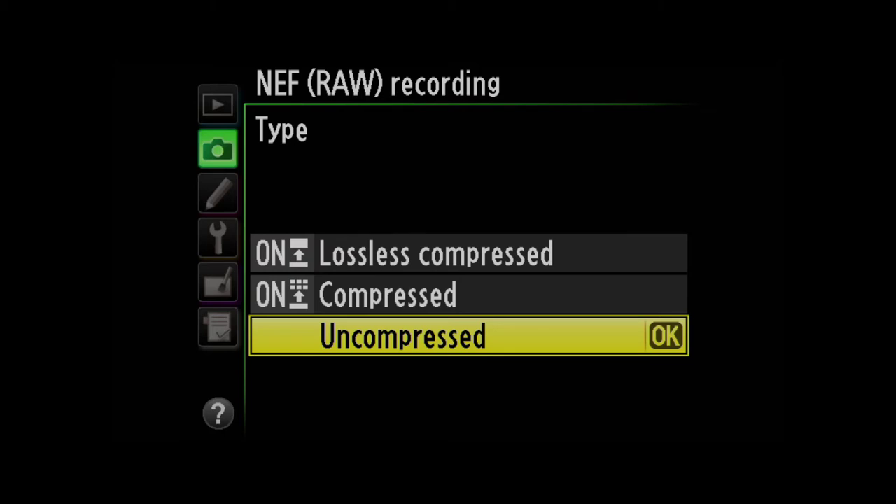
pyautogui.press('Return')
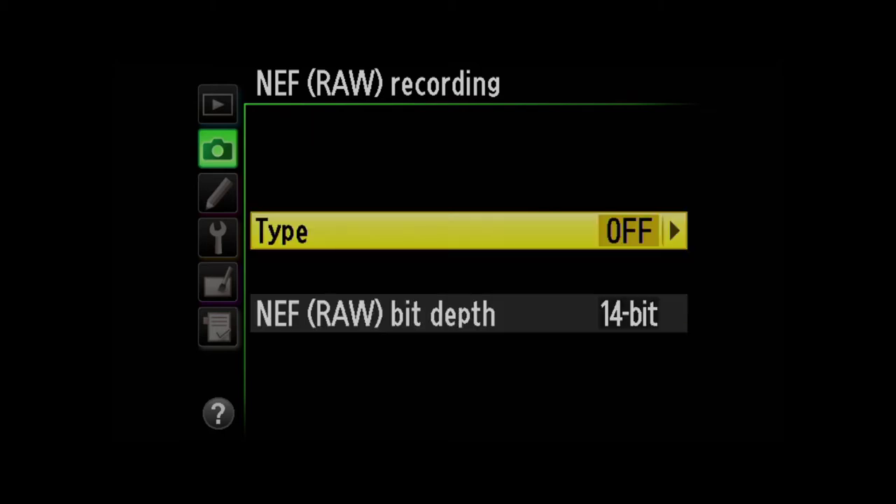
pyautogui.press('Left')
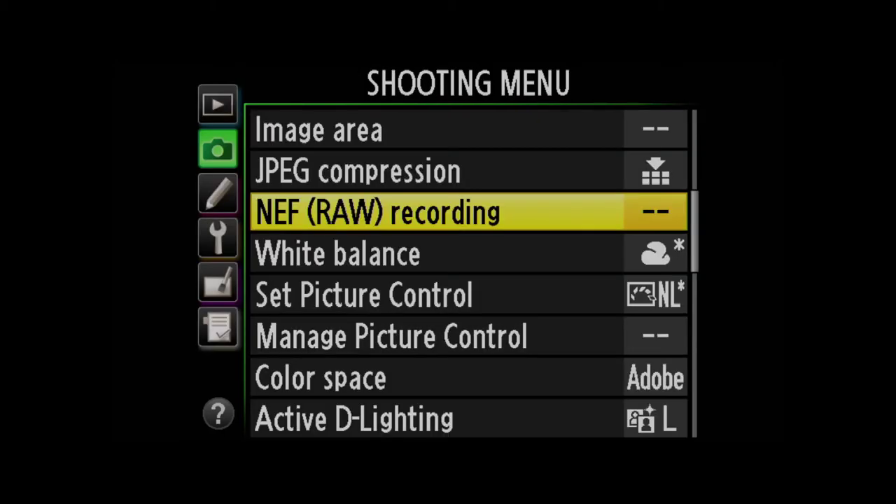
# Step: In Retouch Menu > Image overlay, select photo 102-1 as Image 1
pyautogui.press('Left')
pyautogui.press('Down')
pyautogui.press('Down')
pyautogui.press('Down')
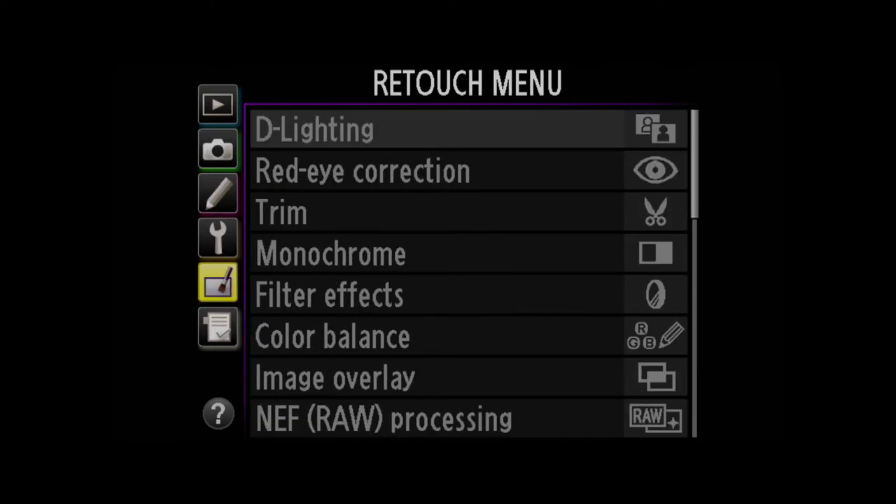
pyautogui.press('Right')
pyautogui.press('Down')
pyautogui.press('Down')
pyautogui.press('Down')
pyautogui.press('Down')
pyautogui.press('Down')
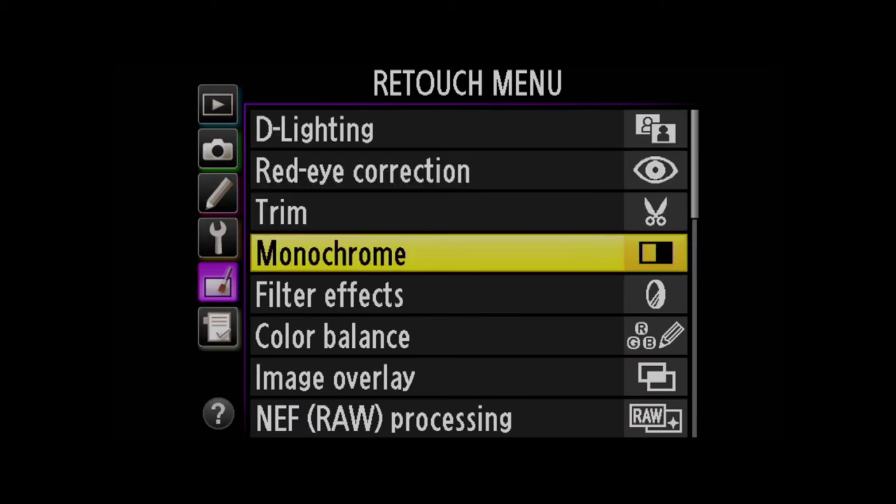
pyautogui.press('Down')
pyautogui.press('Right')
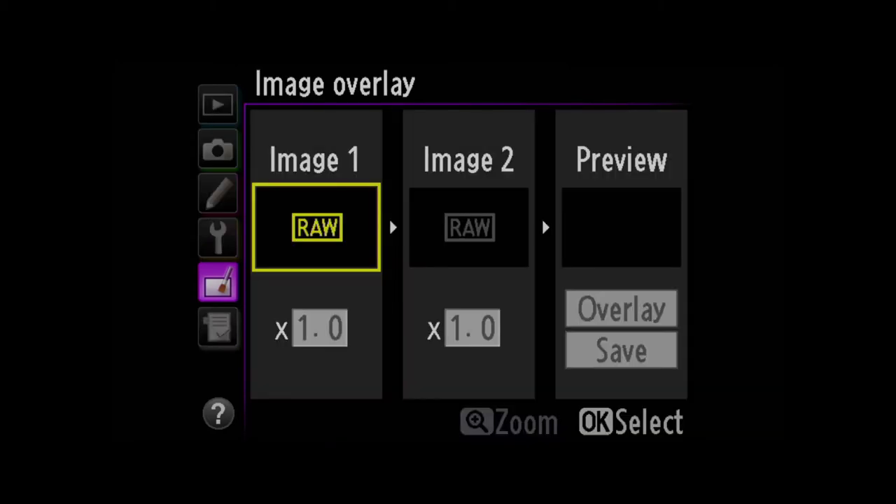
pyautogui.press('Return')
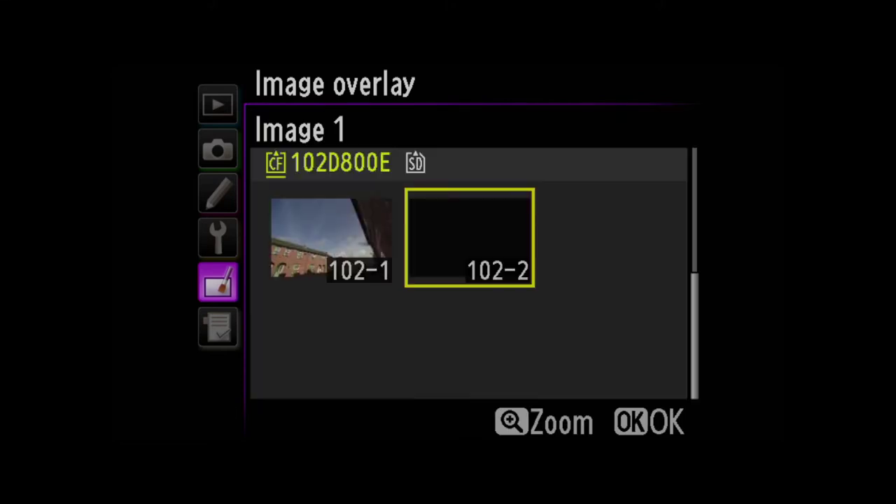
pyautogui.press('Left')
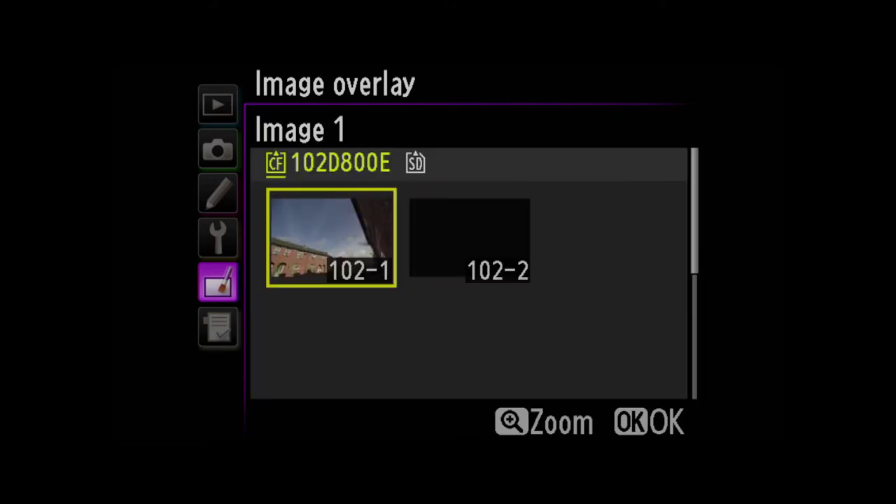
pyautogui.press('Return')
# Step: Choose the black 102-2 frame as Image 2, preview the overlay and save it
pyautogui.press('Right')
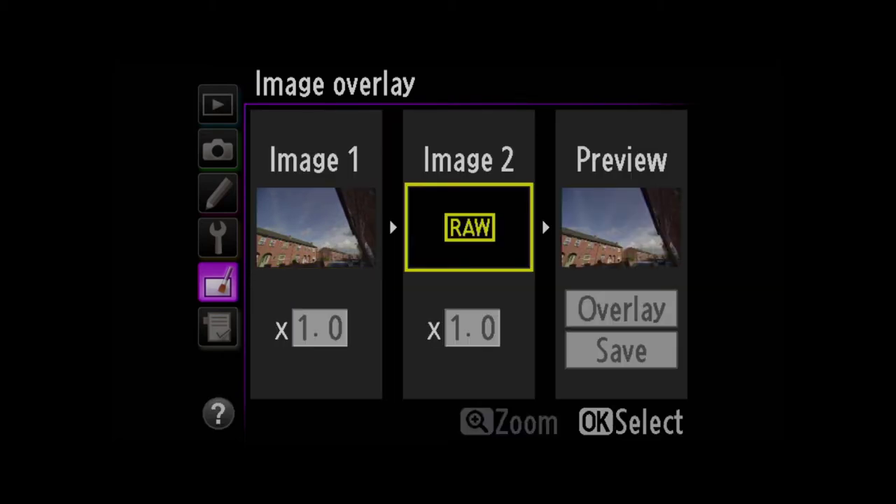
pyautogui.press('Return')
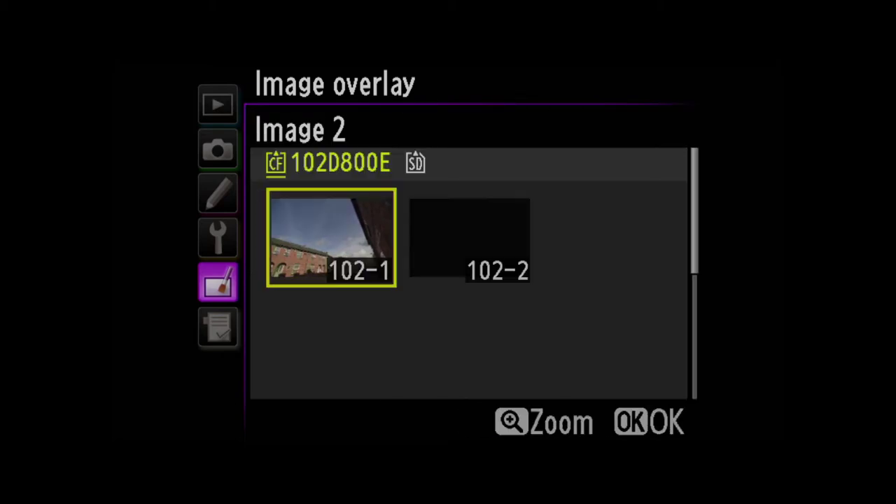
pyautogui.press('Right')
pyautogui.press('Return')
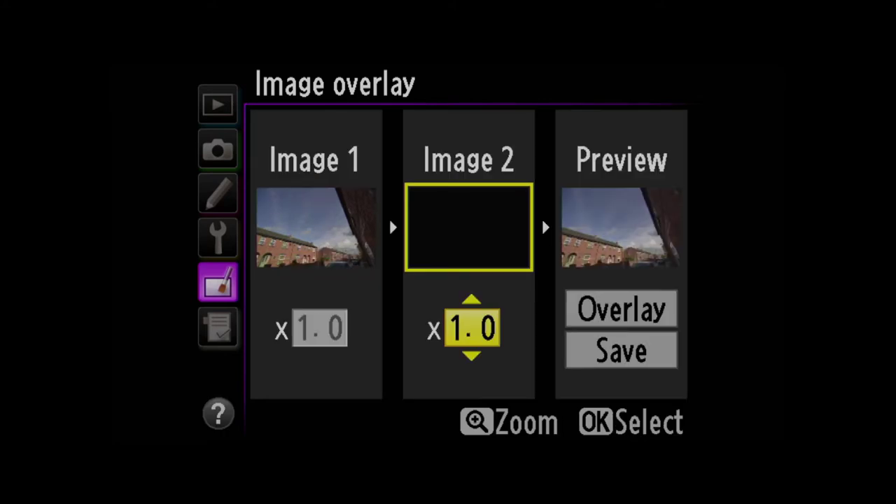
pyautogui.press('Right')
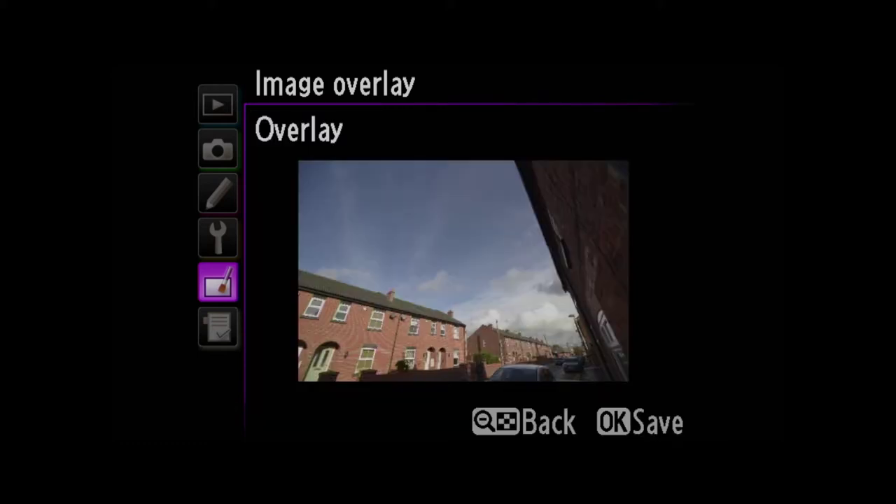
pyautogui.press('Return')
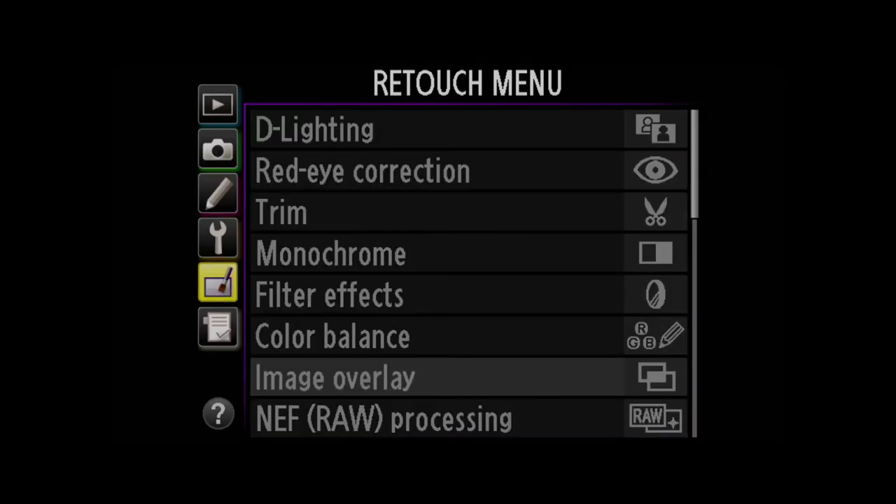
# Step: Change the NEF (RAW) recording type to Lossless compressed
pyautogui.press('Up')
pyautogui.press('Up')
pyautogui.press('Up')
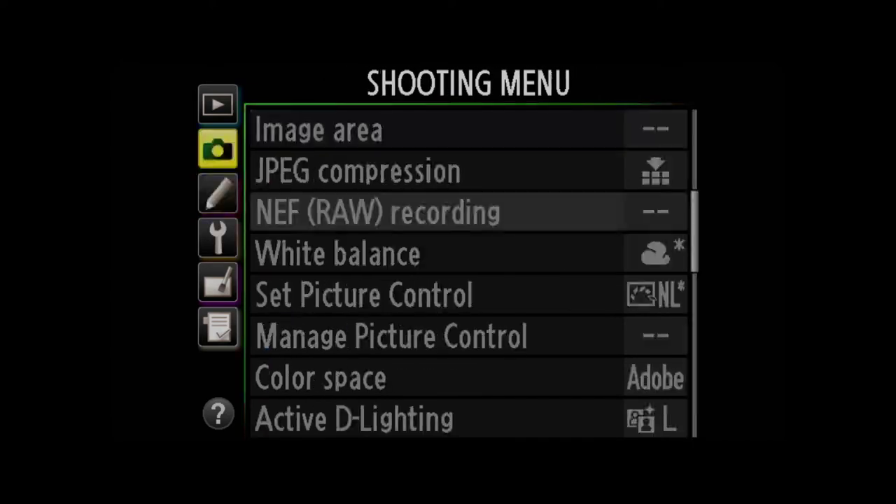
pyautogui.press('Right')
pyautogui.press('Right')
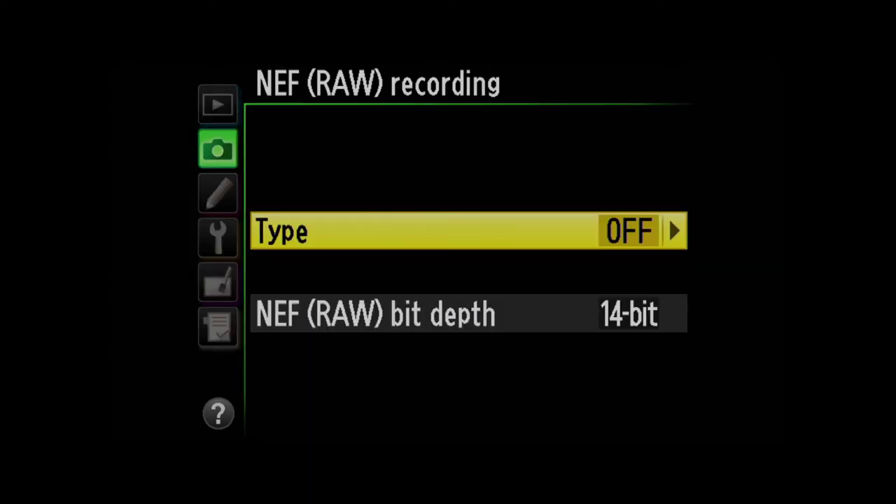
pyautogui.press('Right')
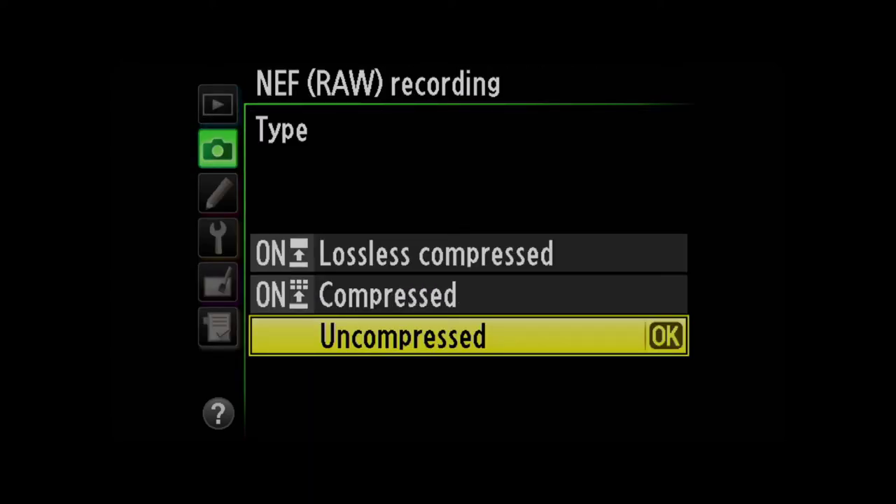
pyautogui.press('Up')
pyautogui.press('Up')
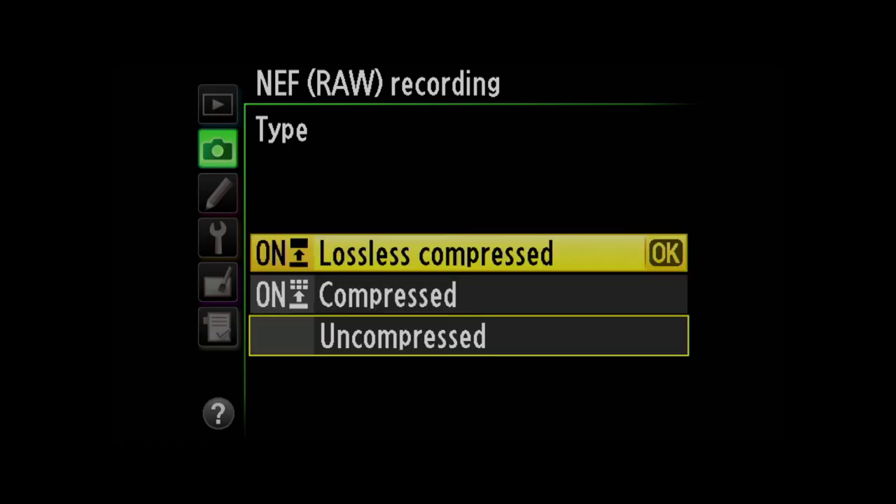
pyautogui.press('Return')
# Step: In Retouch Menu > Image overlay, select photo 102-1 as Image 1
pyautogui.press('Left')
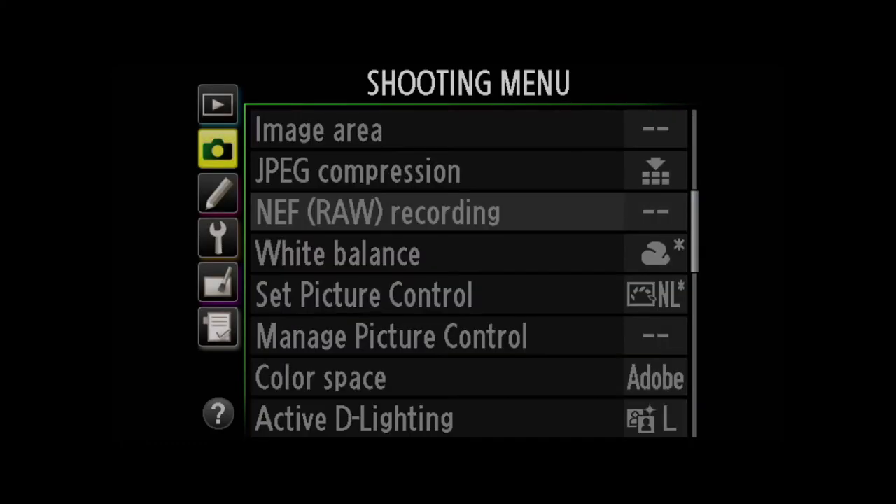
pyautogui.press('Down')
pyautogui.press('Down')
pyautogui.press('Down')
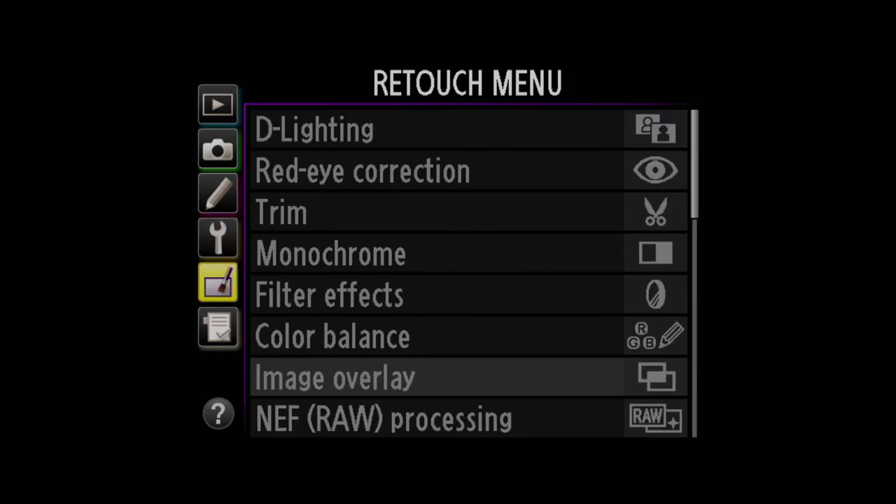
pyautogui.press('Right')
pyautogui.press('Right')
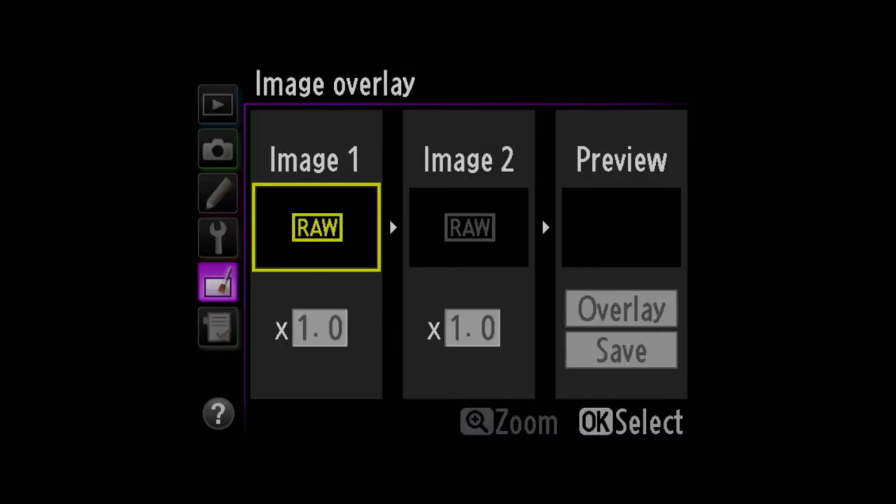
pyautogui.press('Return')
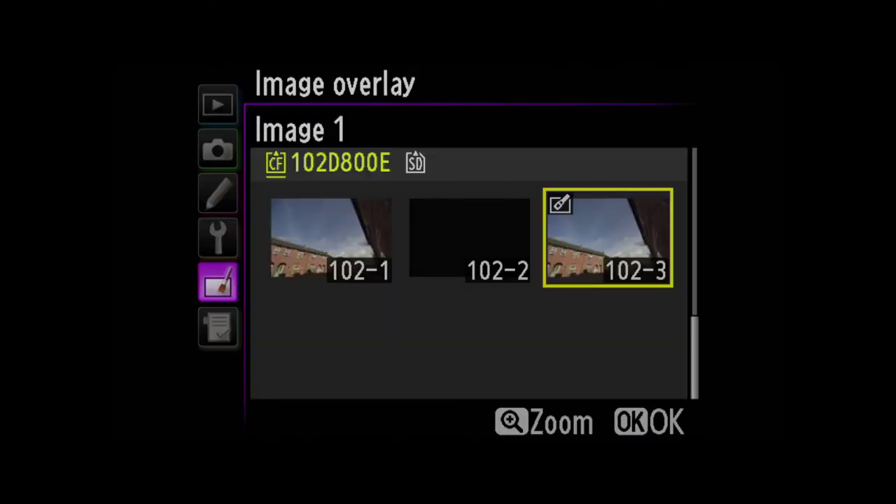
pyautogui.press('Right')
pyautogui.press('Return')
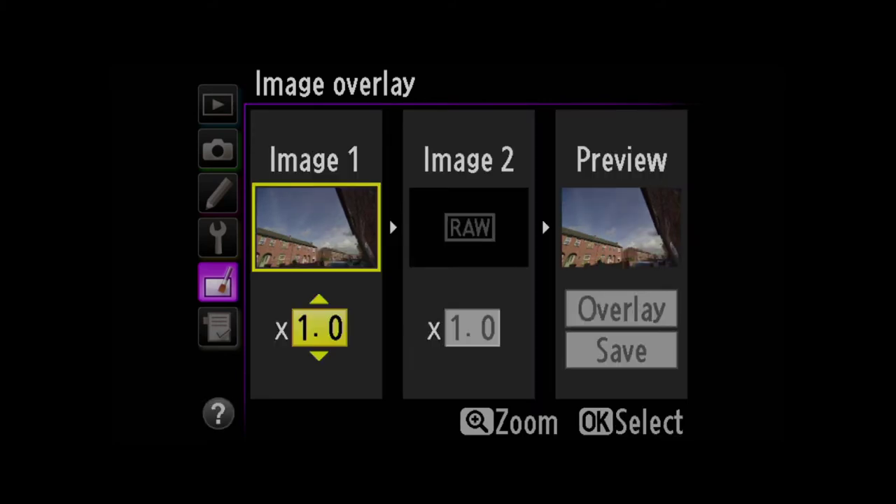
# Step: Choose the black 102-2 frame as Image 2, preview the overlay and save it
pyautogui.press('Right')
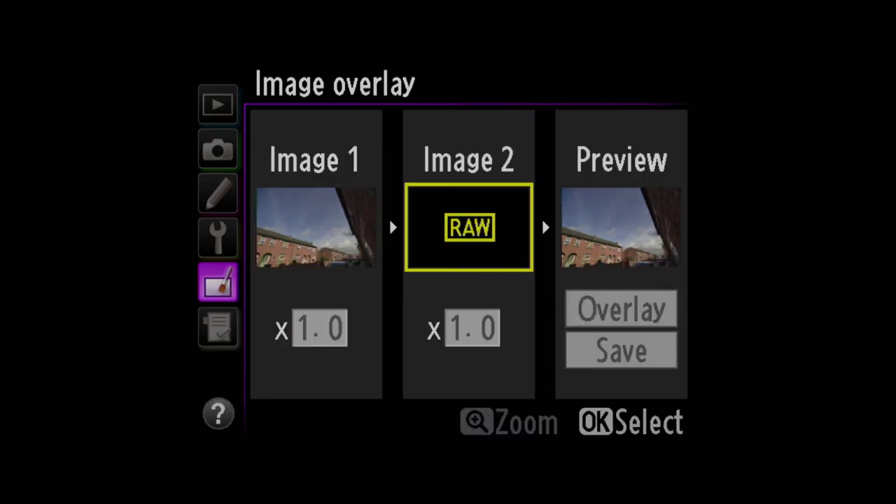
pyautogui.press('Return')
pyautogui.press('Right')
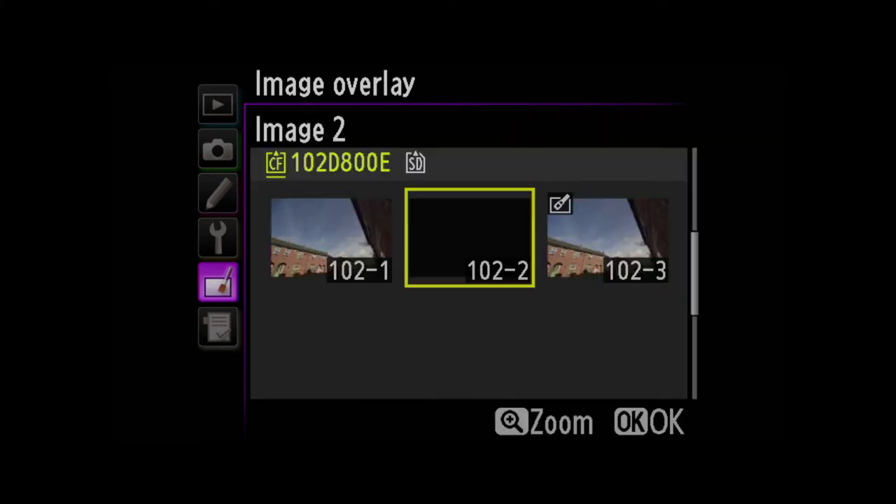
pyautogui.press('Return')
pyautogui.press('Right')
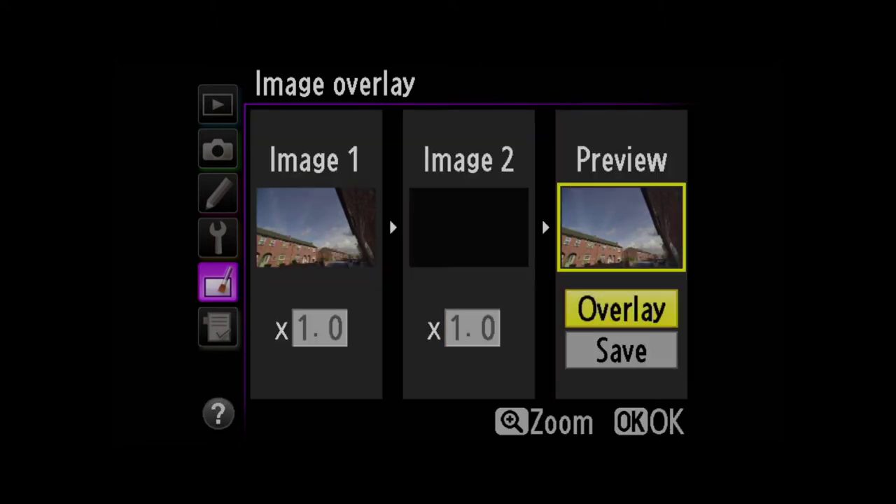
pyautogui.press('Return')
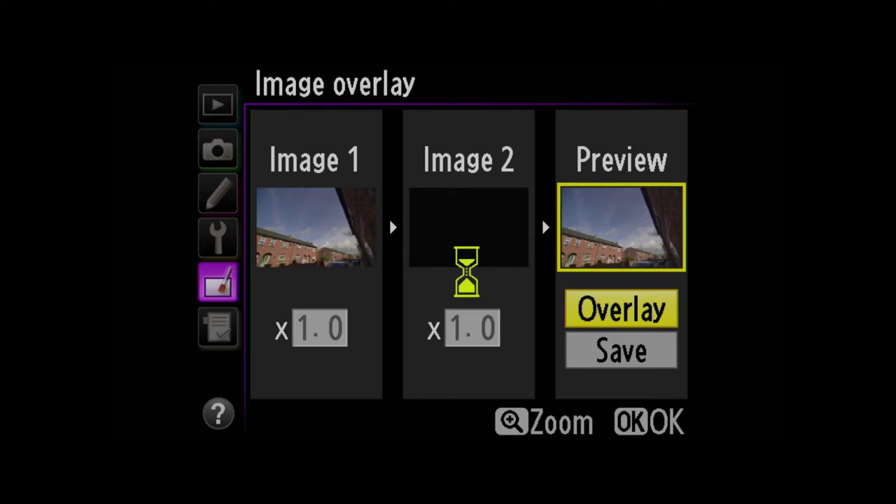
pyautogui.press('Return')
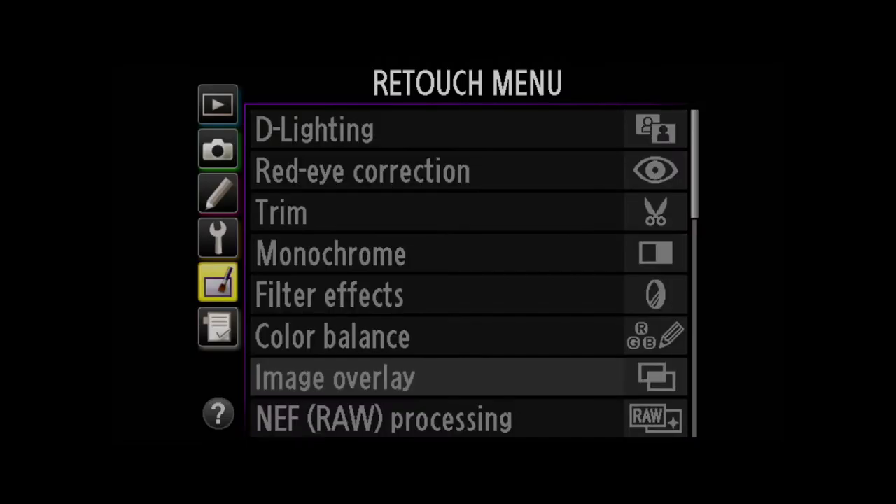
# Step: Change the NEF (RAW) recording type to Compressed
pyautogui.press('Up')
pyautogui.press('Up')
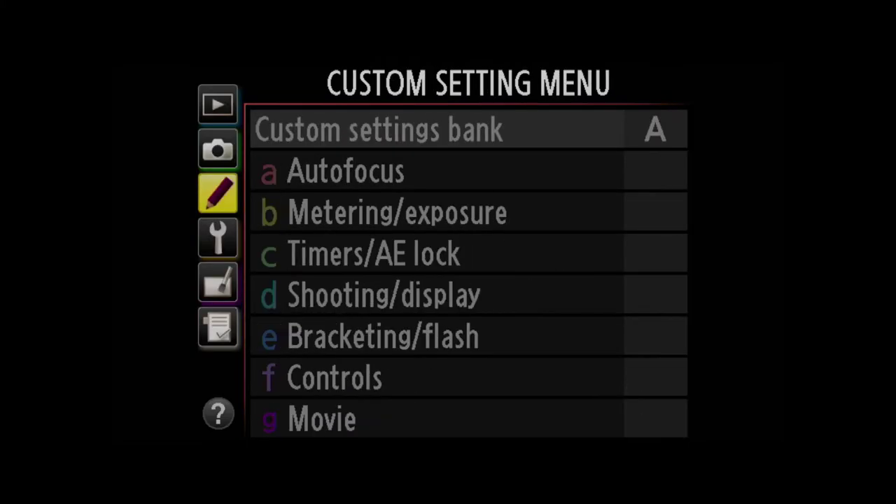
pyautogui.press('Up')
pyautogui.press('Right')
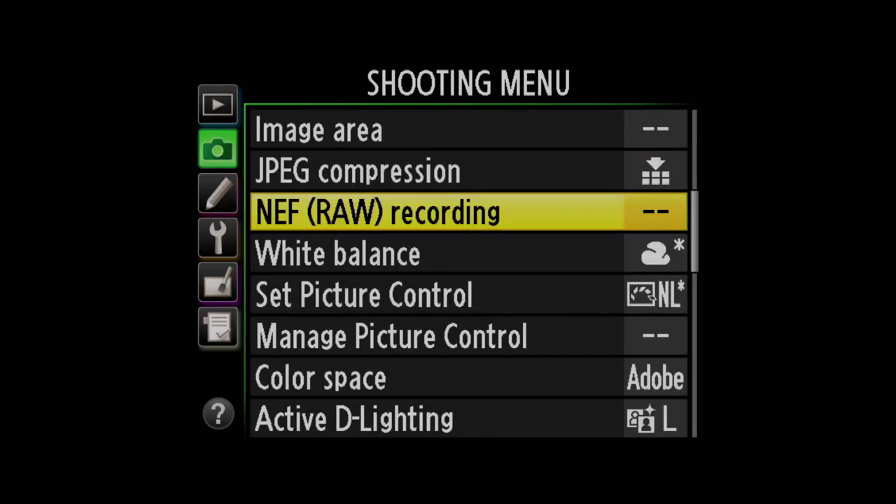
pyautogui.press('Right')
pyautogui.press('Right')
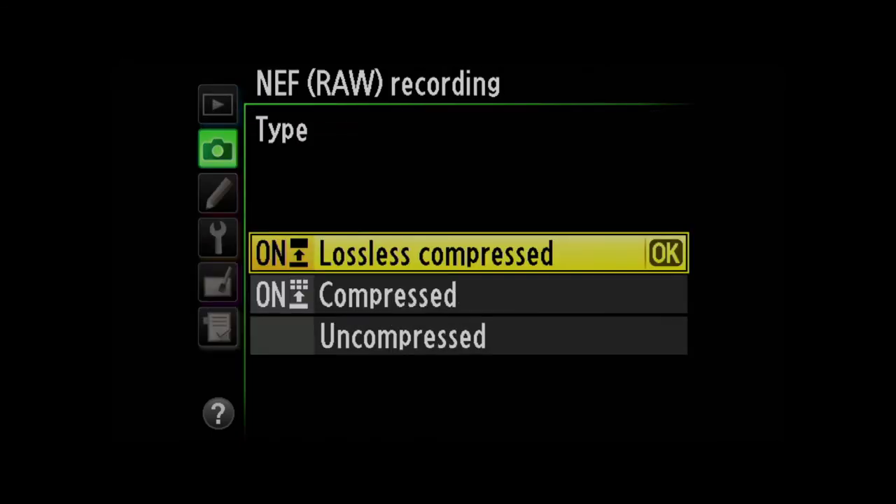
pyautogui.press('Down')
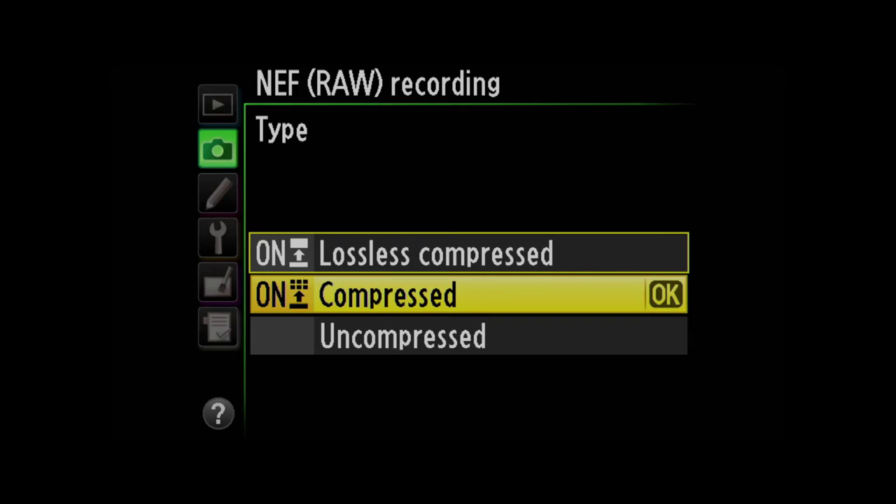
pyautogui.press('Return')
# Step: In Retouch Menu > Image overlay, select photo 102-1 as Image 1
pyautogui.press('Left')
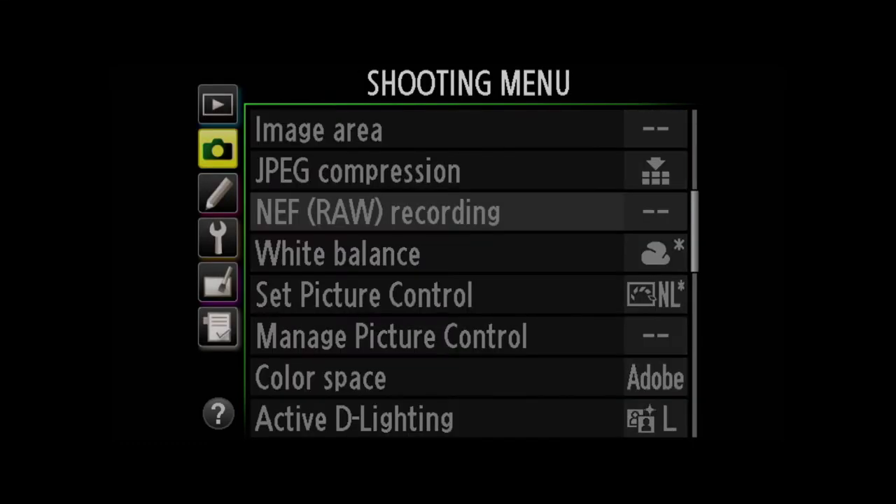
pyautogui.press('Down')
pyautogui.press('Down')
pyautogui.press('Down')
pyautogui.press('Right')
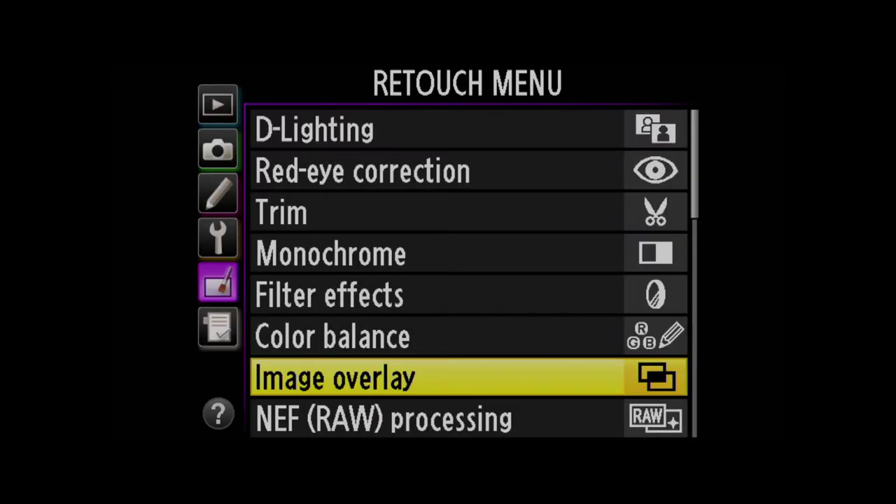
pyautogui.press('Return')
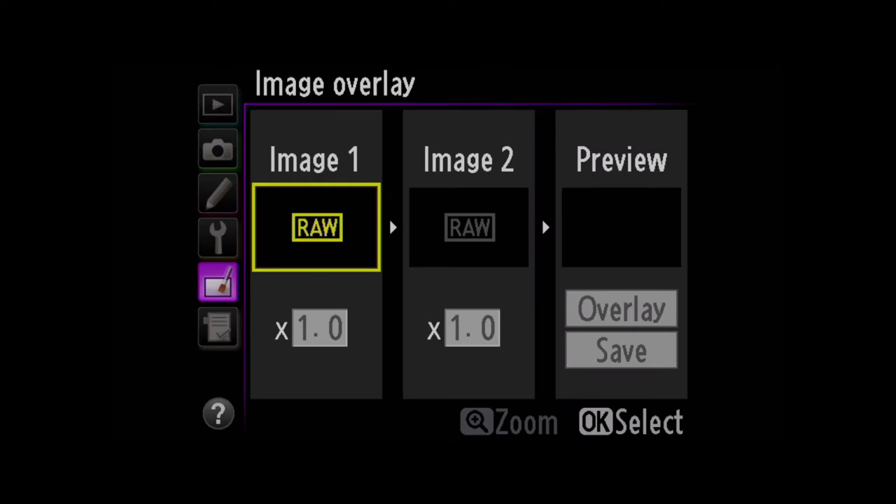
pyautogui.press('Return')
pyautogui.press('Up')
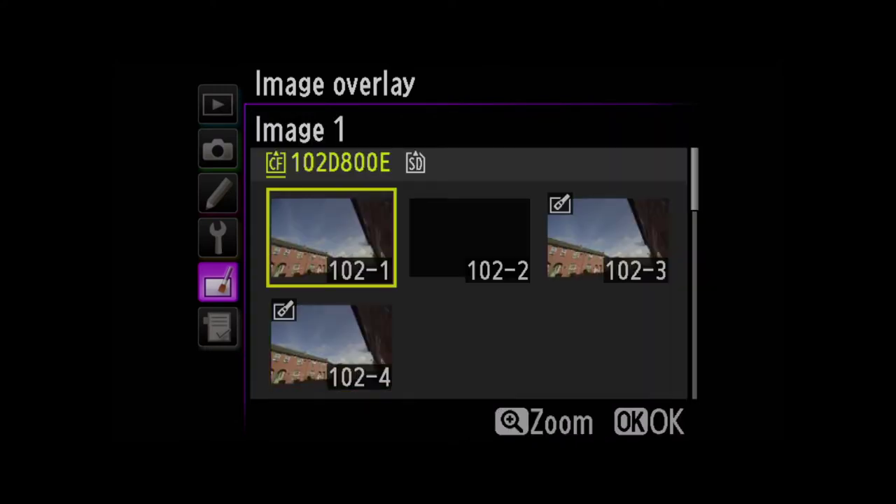
pyautogui.press('Return')
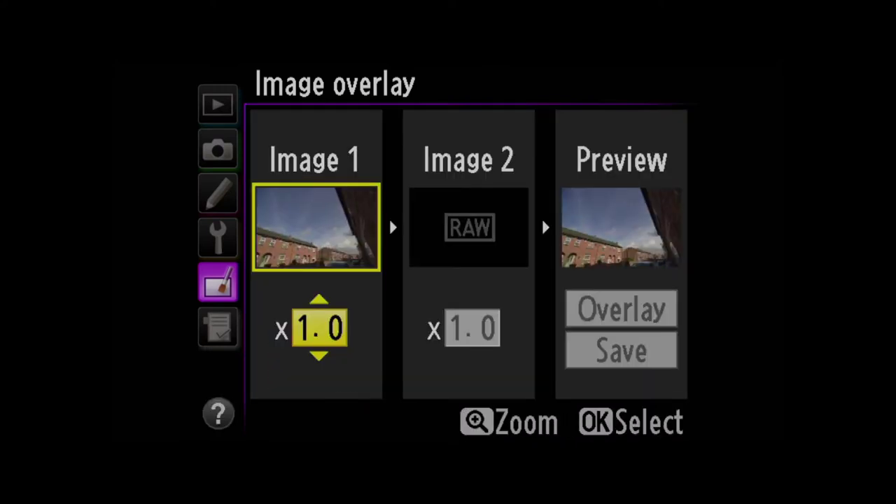
# Step: Choose the black 102-2 frame as Image 2, preview the overlay and save it
pyautogui.press('Right')
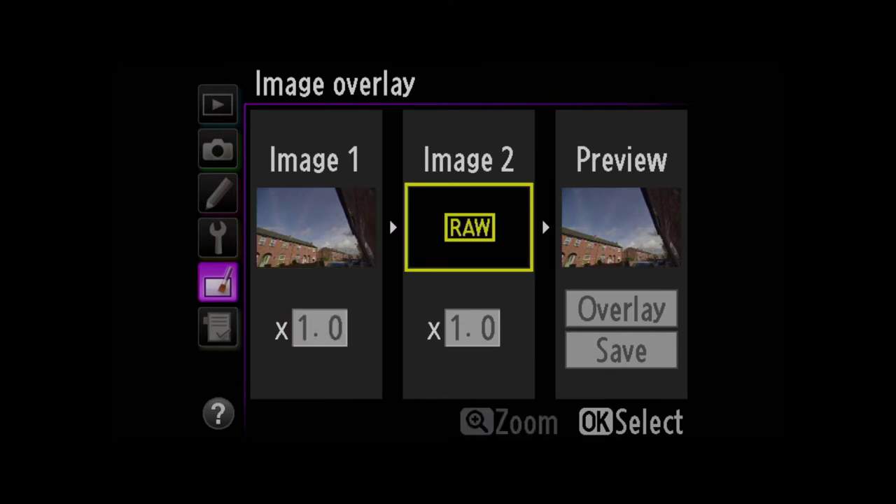
pyautogui.press('Return')
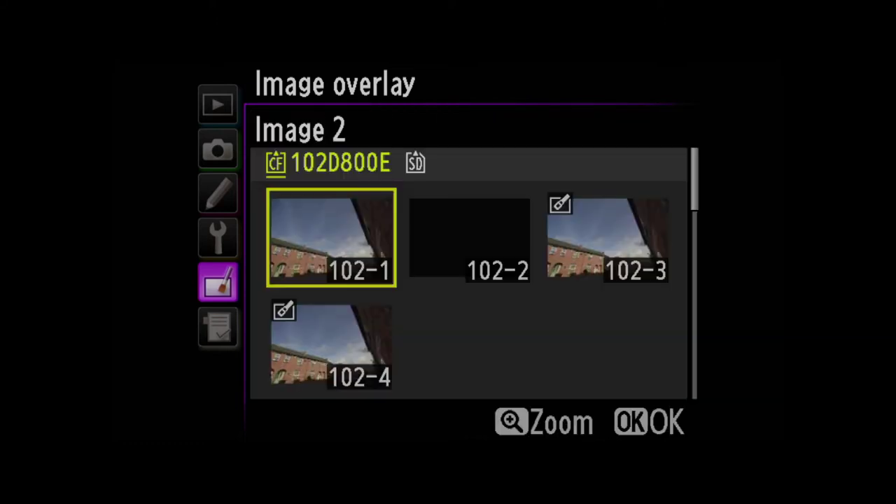
pyautogui.press('Right')
pyautogui.press('Return')
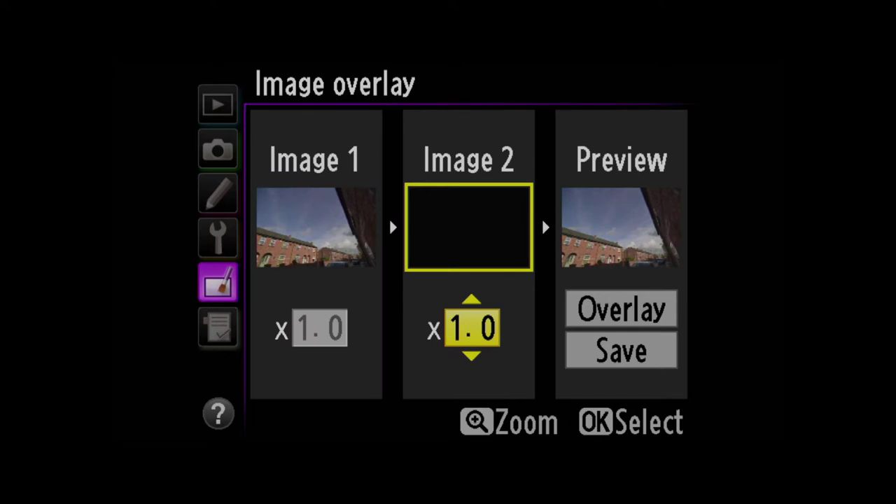
pyautogui.press('Right')
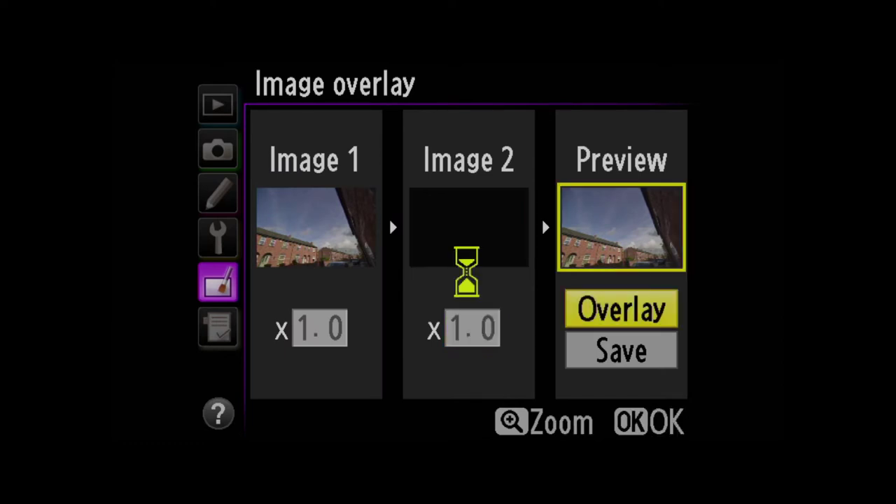
pyautogui.press('Return')
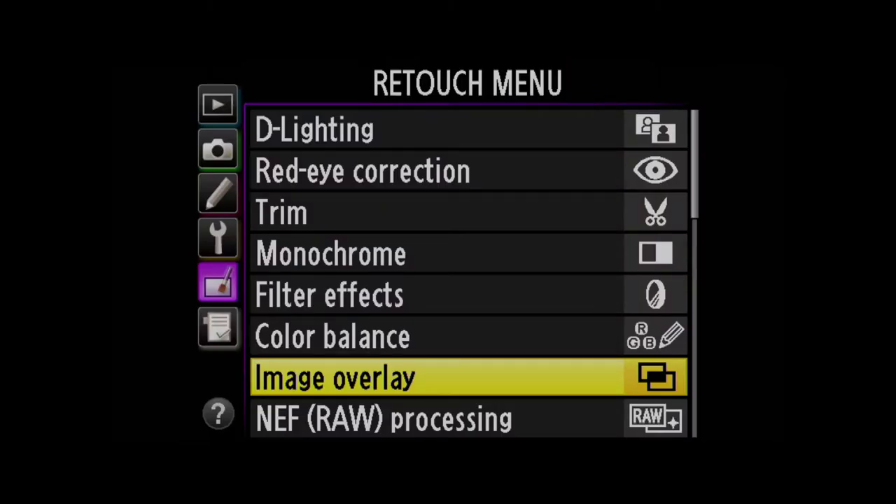
# Step: Return to the Shooting Menu and set NEF (RAW) recording Type back to Uncompressed
pyautogui.press('Left')
pyautogui.press('Up')
pyautogui.press('Up')
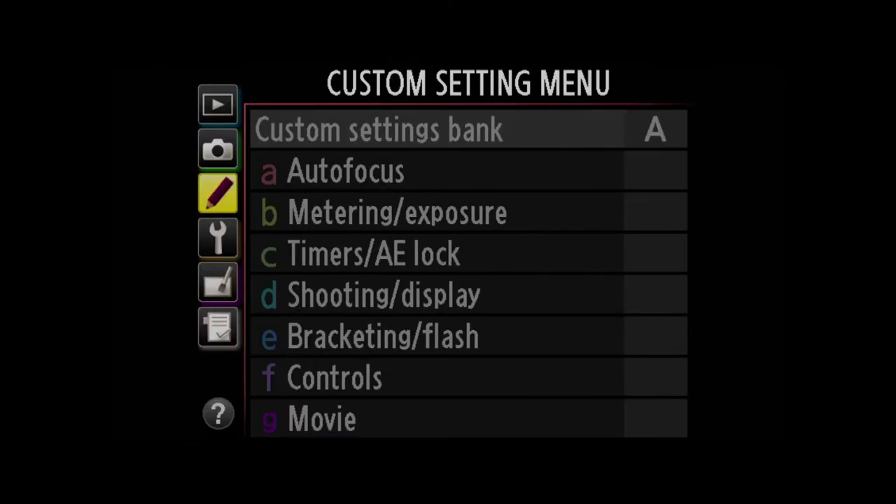
pyautogui.press('Up')
pyautogui.press('Right')
pyautogui.press('Right')
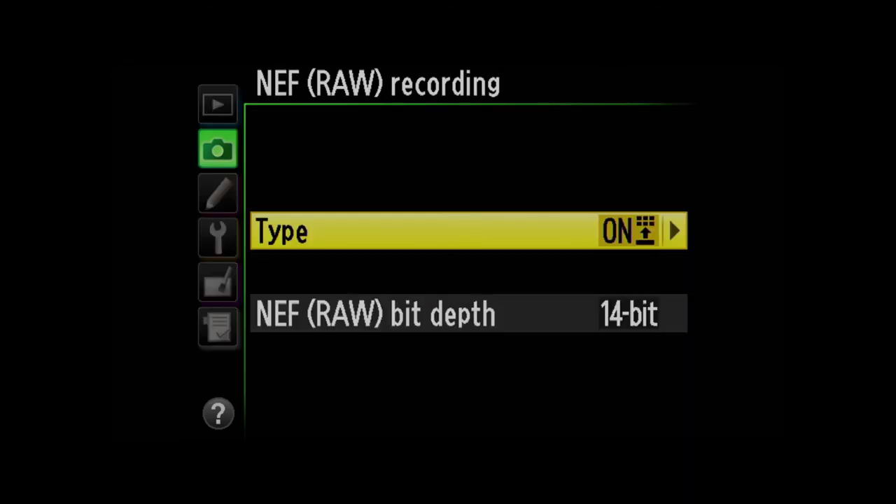
pyautogui.press('Right')
pyautogui.press('Down')
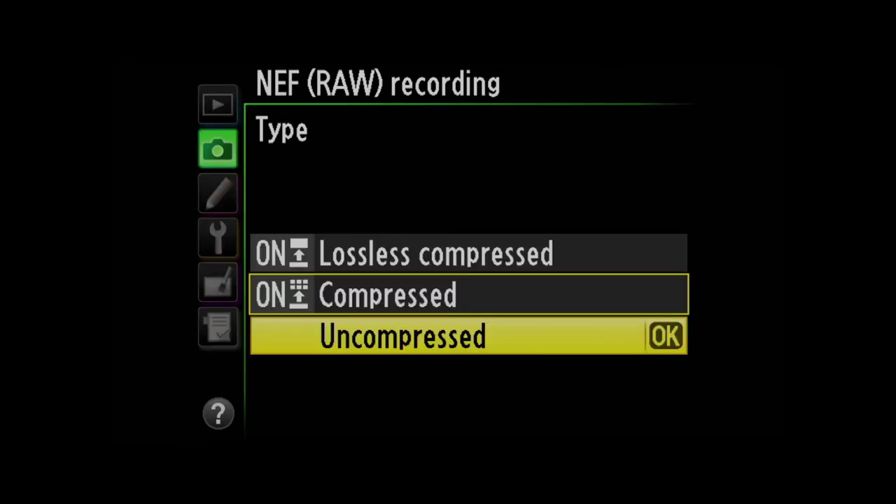
pyautogui.press('Left')
pyautogui.press('Left')
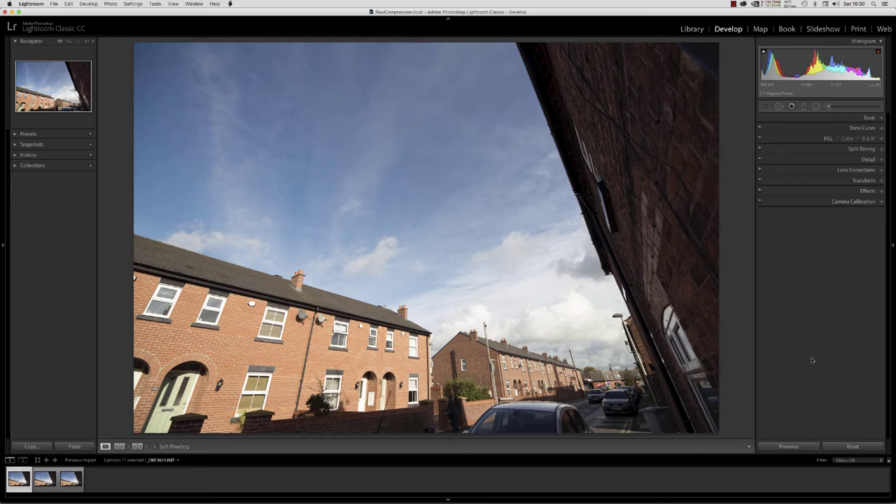
# Step: Flip repeatedly between the first and second NEFs to compare histograms, ending on the first
pyautogui.press('Right')
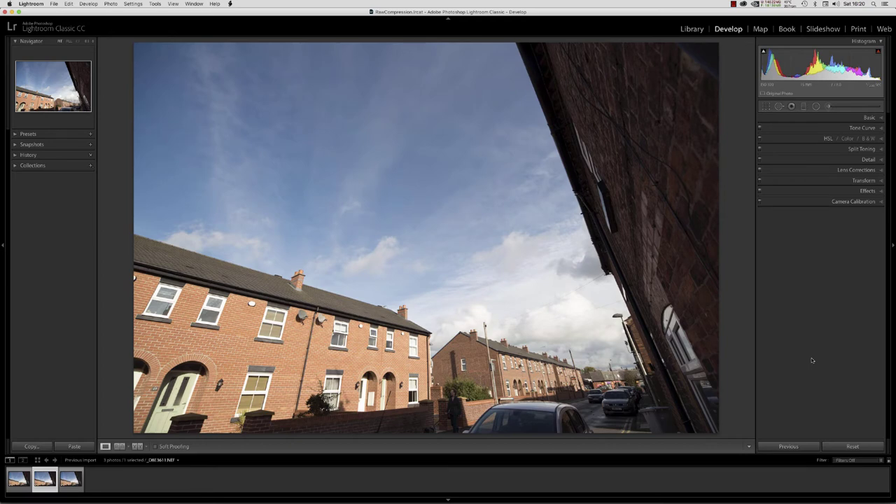
pyautogui.press('Left')
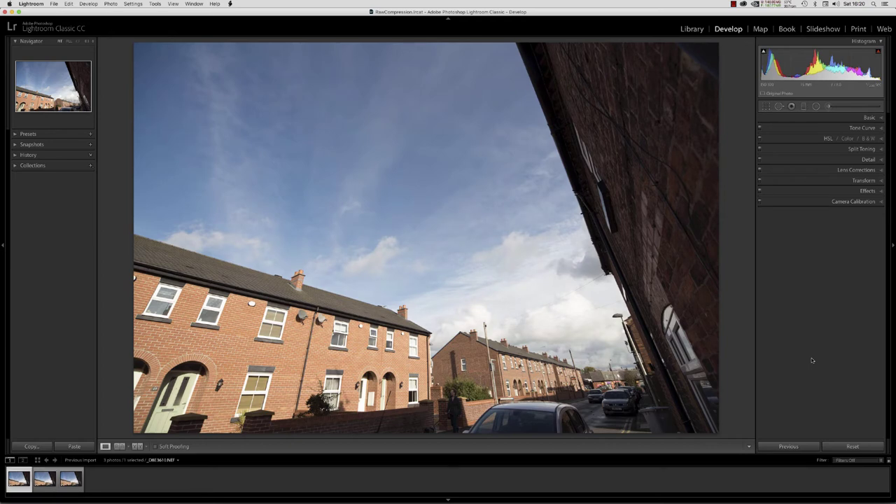
pyautogui.press('Right')
pyautogui.press('Left')
pyautogui.press('Left')
pyautogui.press('Right')
pyautogui.press('Left')
pyautogui.press('Right')
pyautogui.press('Left')
pyautogui.press('Right')
pyautogui.press('Left')
pyautogui.press('Right')
pyautogui.press('Left')
pyautogui.press('Right')
pyautogui.press('Left')
pyautogui.press('Right')
pyautogui.press('Right')
pyautogui.press('Left')
pyautogui.press('Right')
pyautogui.press('Left')
pyautogui.press('Right')
pyautogui.press('Left')
pyautogui.press('Right')
pyautogui.press('Left')
pyautogui.press('Right')
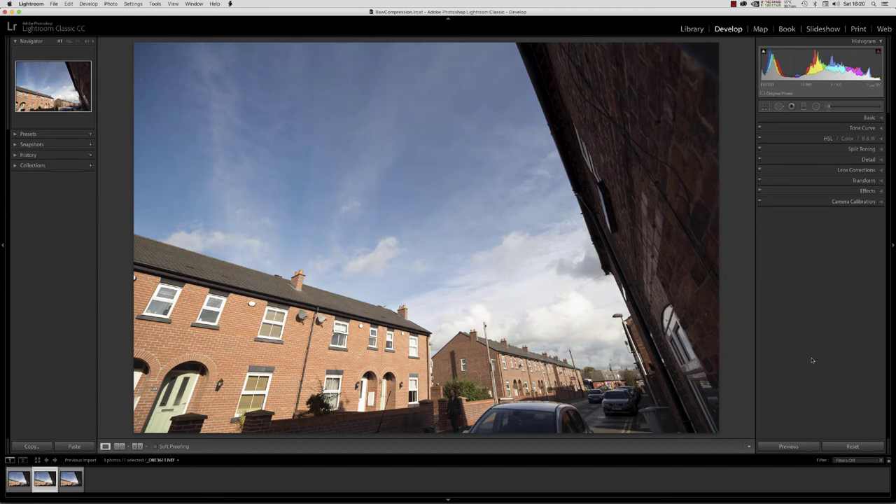
pyautogui.press('Left')
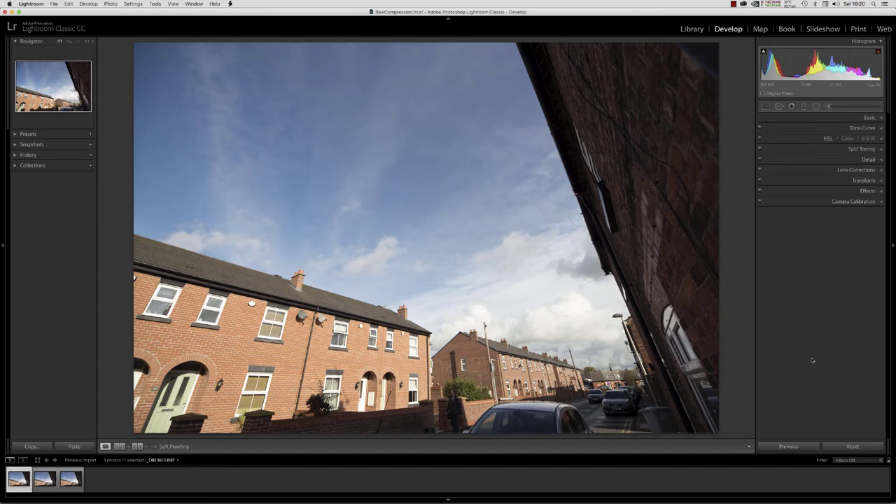
pyautogui.press('Left')
pyautogui.press('Right')
pyautogui.press('Right')
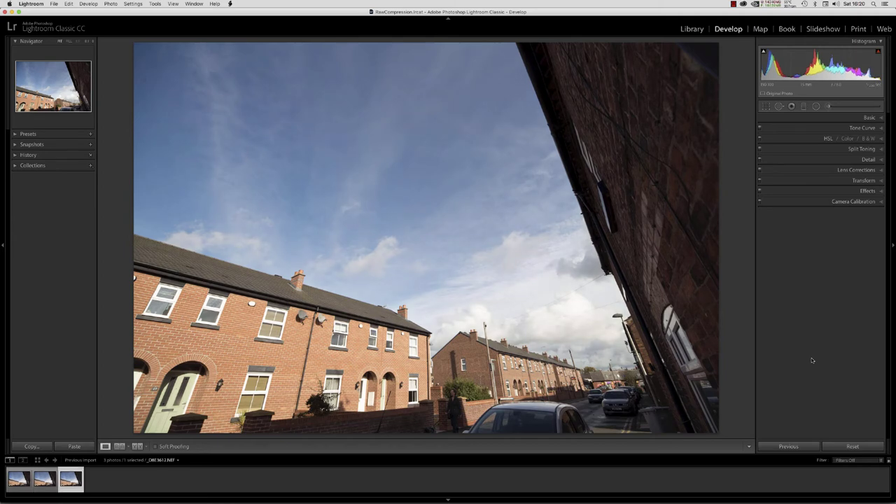
pyautogui.press('Left')
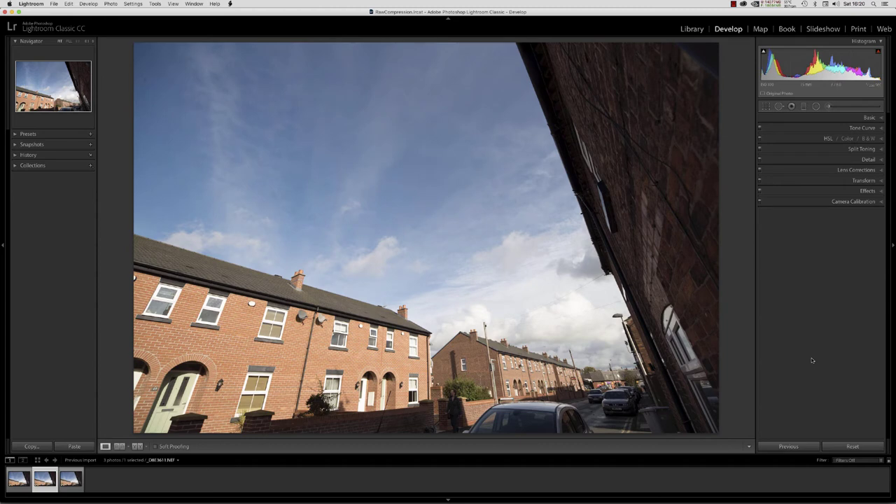
pyautogui.press('Left')
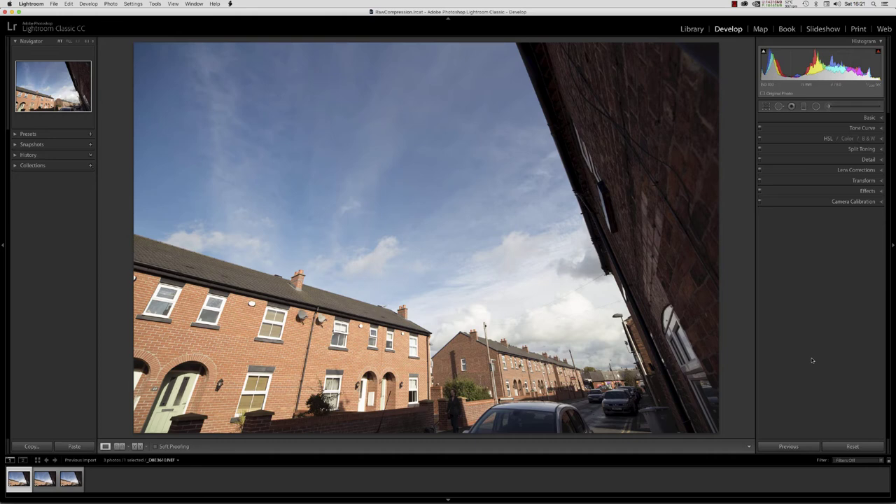
# Step: Step between the first, second and third shots comparing histograms, ending on the third
pyautogui.press('Right')
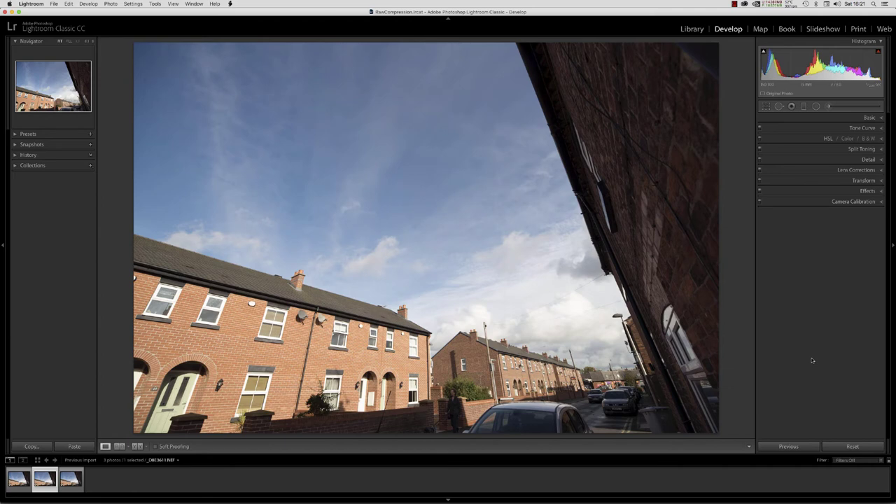
pyautogui.press('Left')
pyautogui.press('Right')
pyautogui.press('Left')
pyautogui.press('Right')
pyautogui.press('Right')
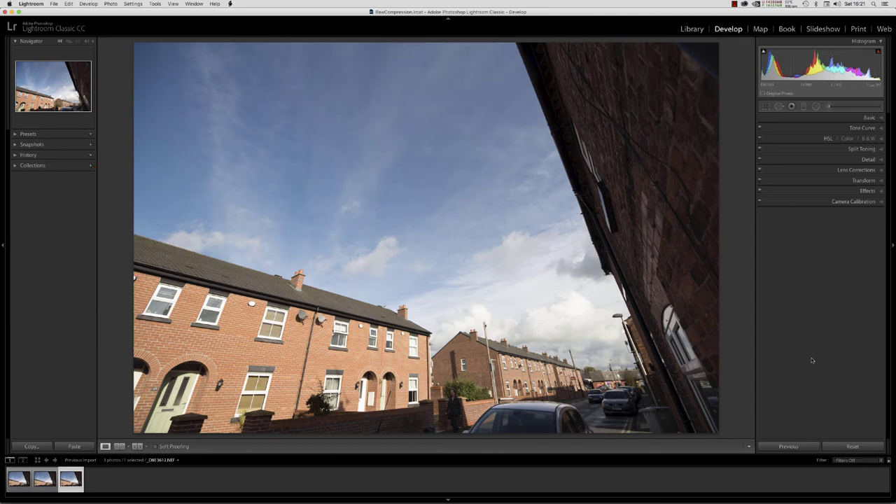
pyautogui.press('Left')
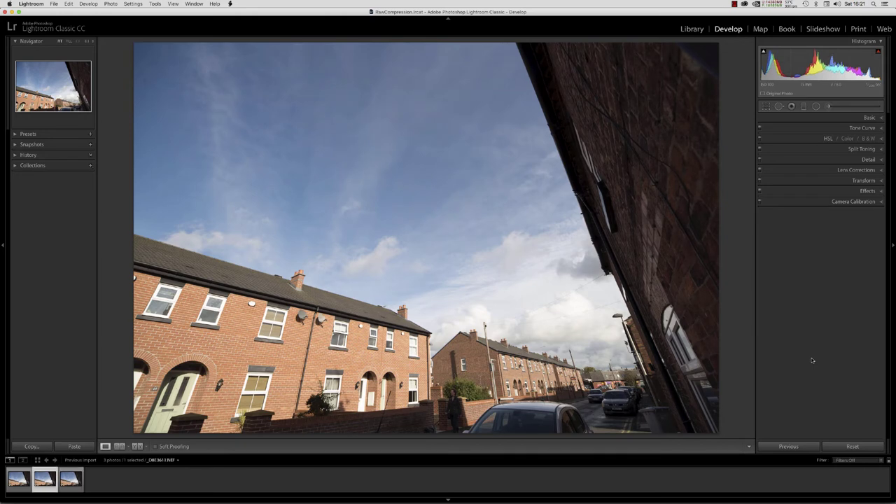
pyautogui.press('Right')
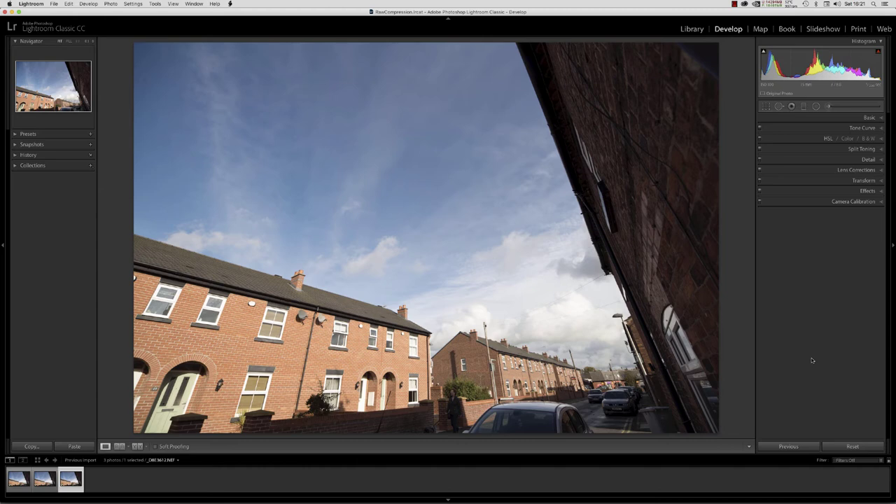
# Step: Step back to the first shot, then forward through the second to the third's histogram
pyautogui.press('Left')
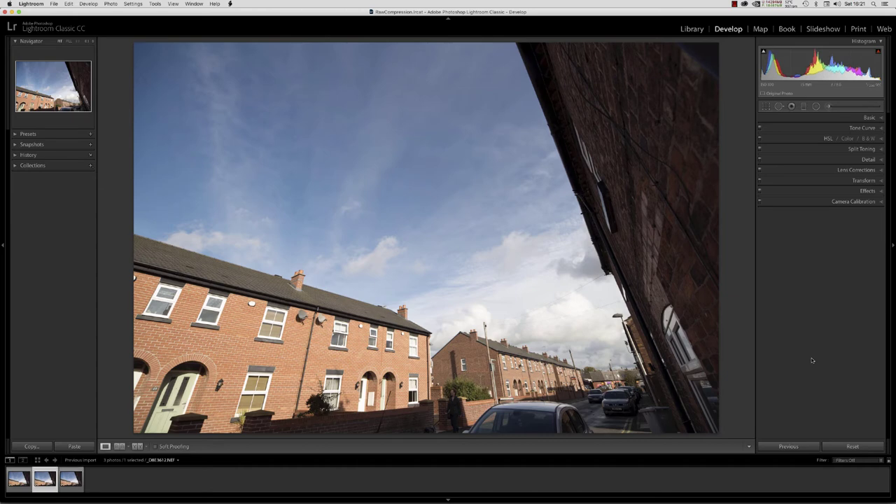
pyautogui.press('Left')
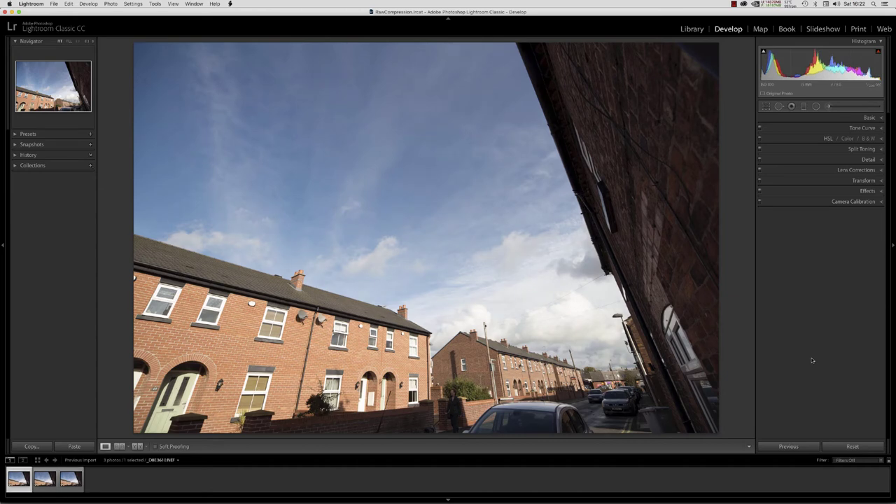
pyautogui.press('Right')
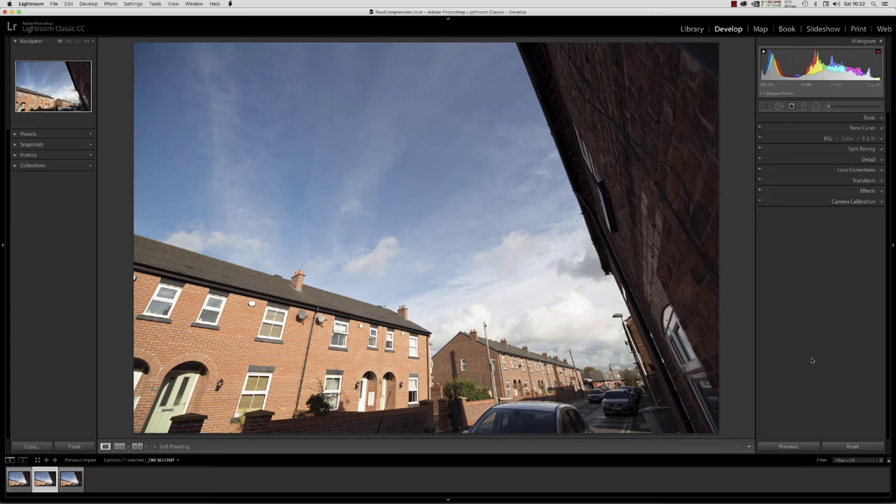
pyautogui.press('Left')
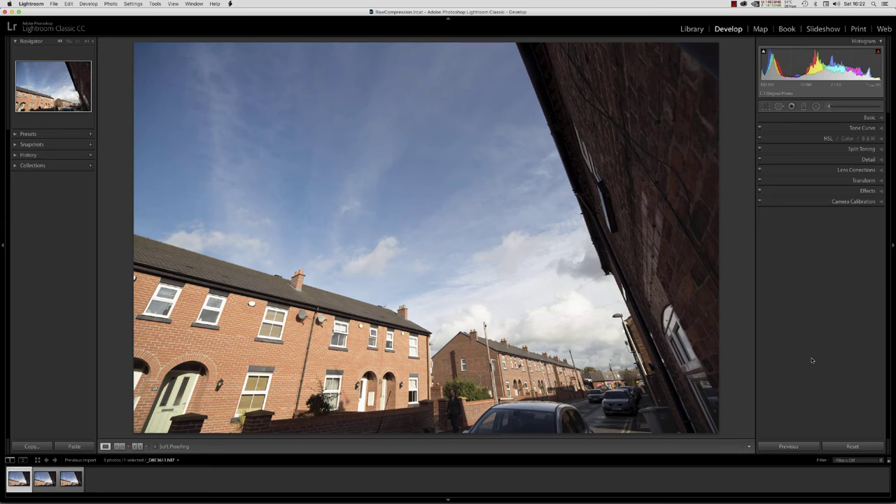
pyautogui.press('Right')
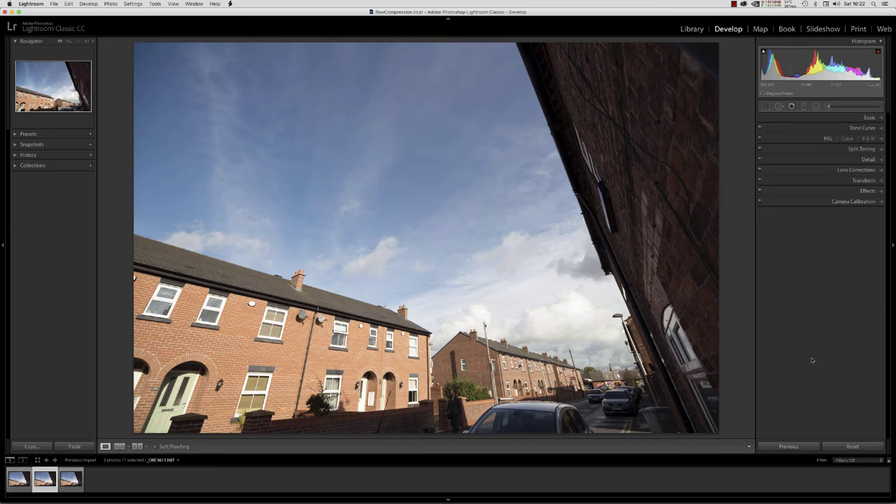
pyautogui.press('Right')
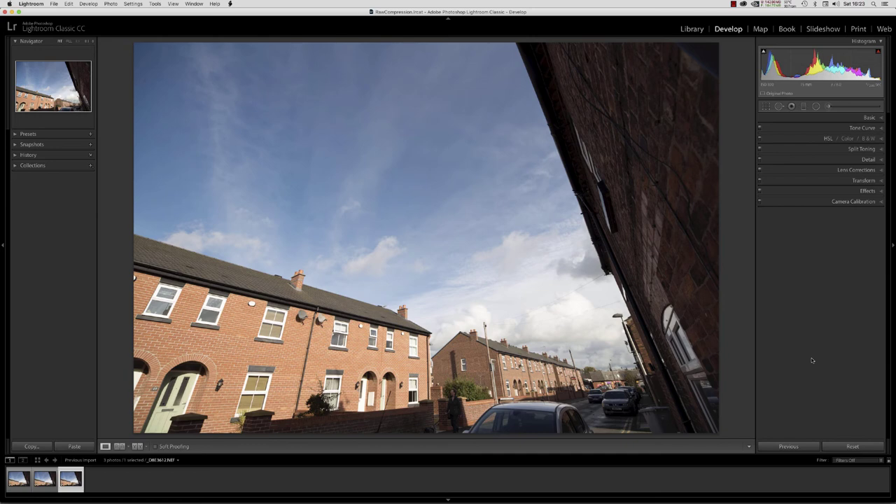
# Step: Flick between the first and second shots' histograms, settling on the first
pyautogui.press('Left')
pyautogui.press('Left')
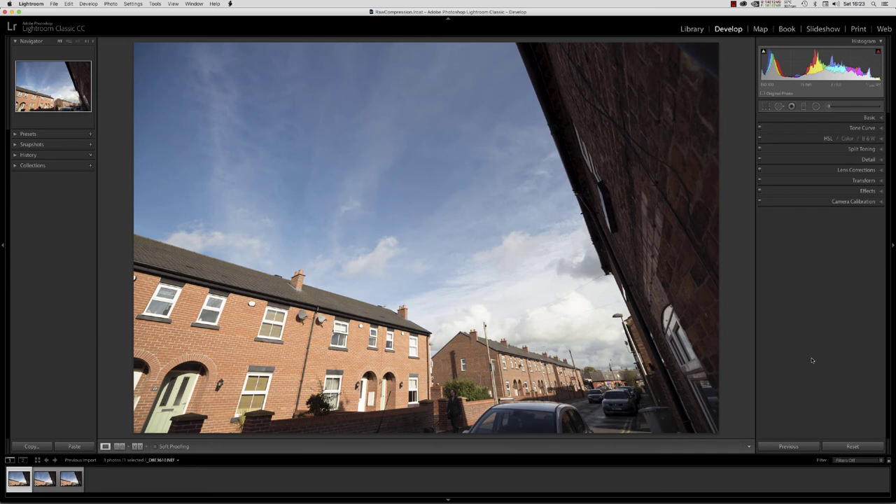
pyautogui.press('Right')
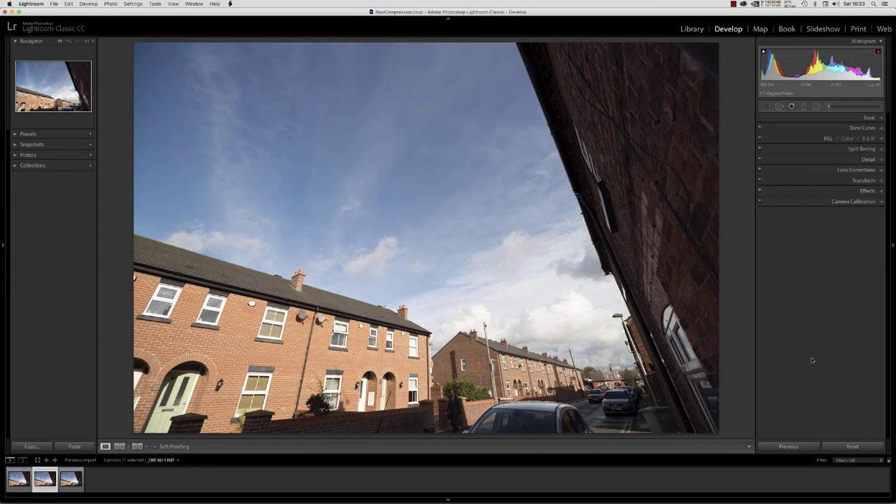
pyautogui.press('Left')
pyautogui.press('Right')
pyautogui.press('Left')
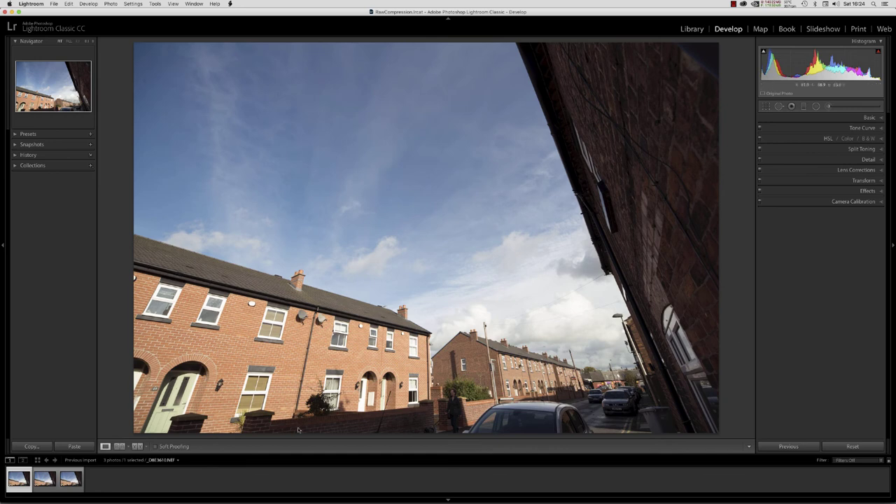
# Step: Open Finder on the Desktop and widen the window to show file sizes
pyautogui.moveTo(259, 493)
pyautogui.click(209, 493)
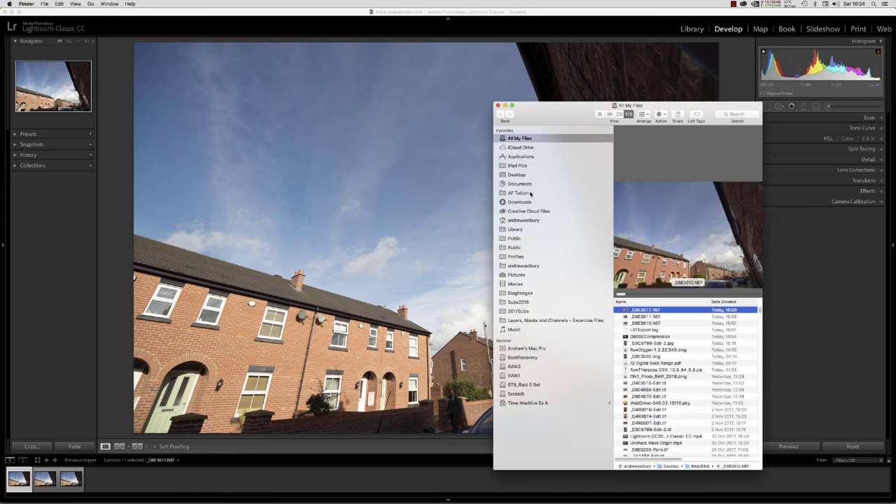
pyautogui.click(516, 175)
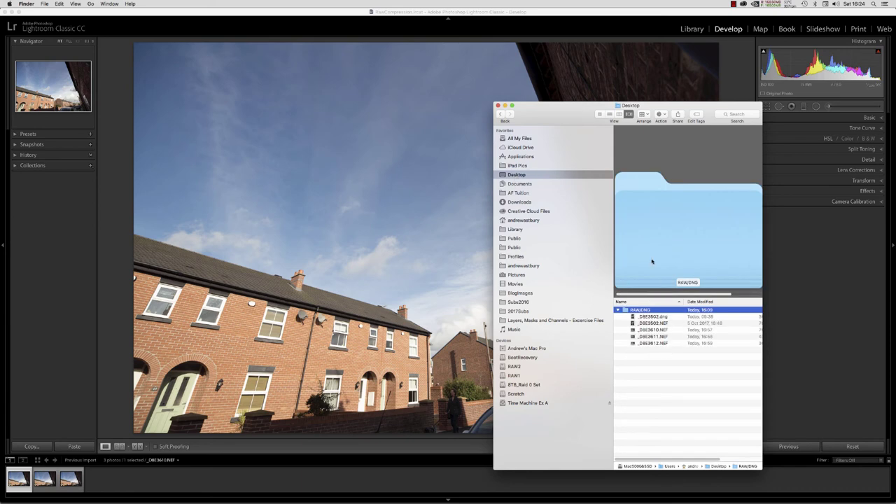
pyautogui.moveTo(563, 119); pyautogui.dragTo(255, 54)
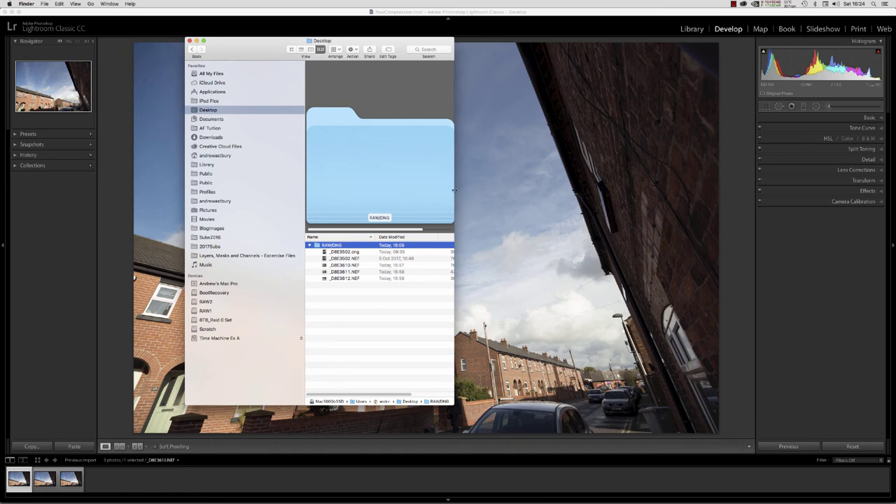
pyautogui.moveTo(462, 190); pyautogui.dragTo(658, 188)
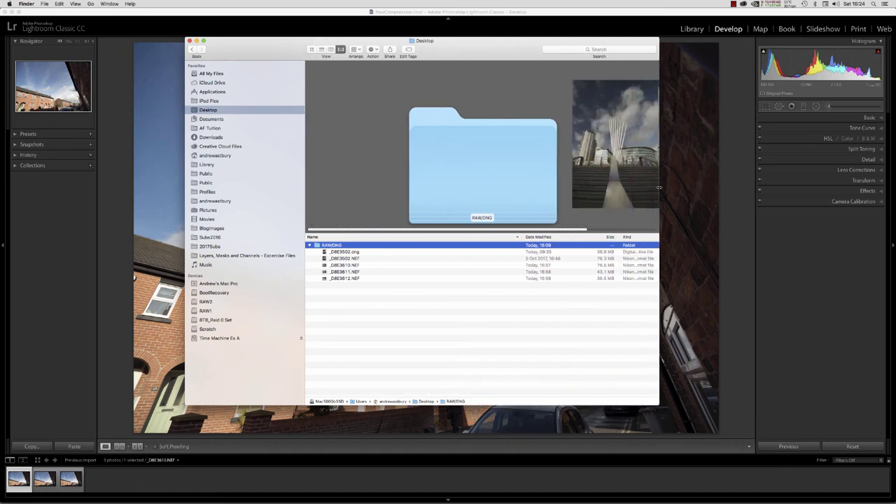
# Step: Preview _D8E3610, _D8E3611 and _D8E3612.NEF, sized 76.6, 43.1 and 36.5 MB
pyautogui.click(344, 266)
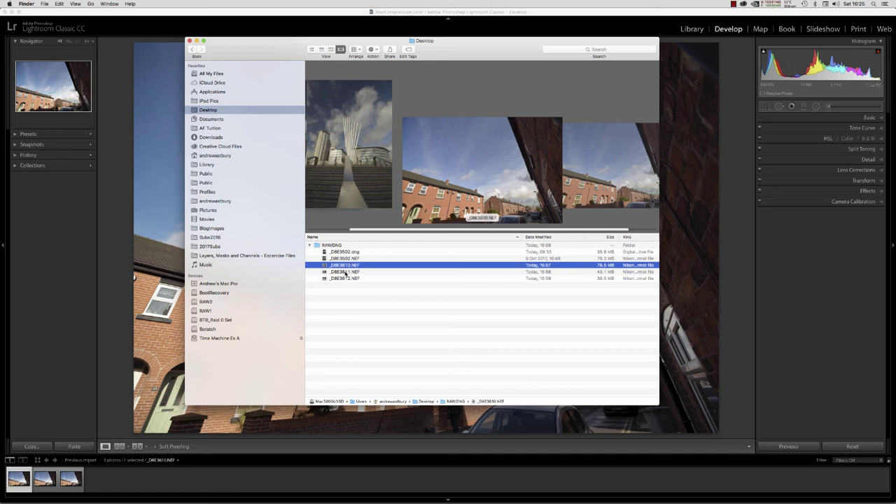
pyautogui.click(344, 273)
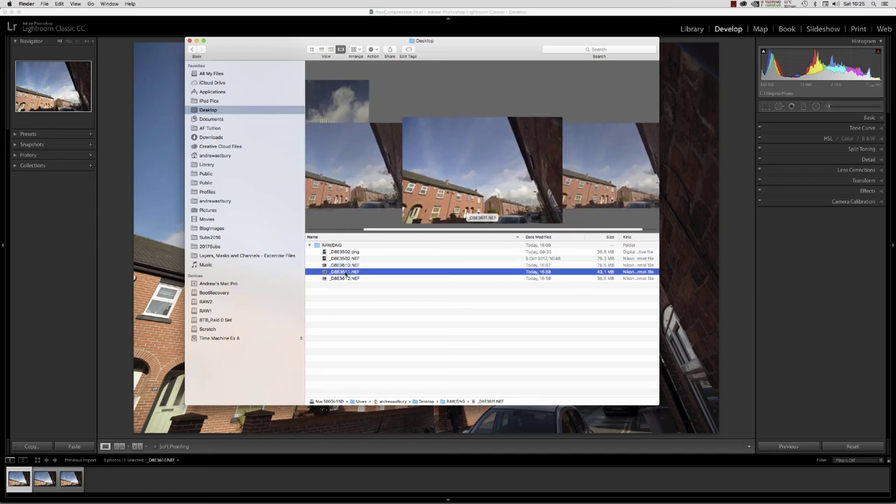
pyautogui.click(348, 279)
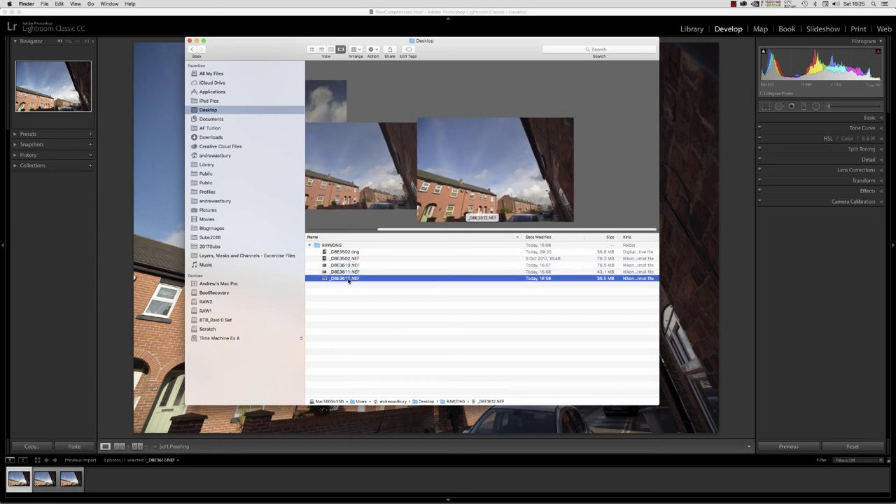